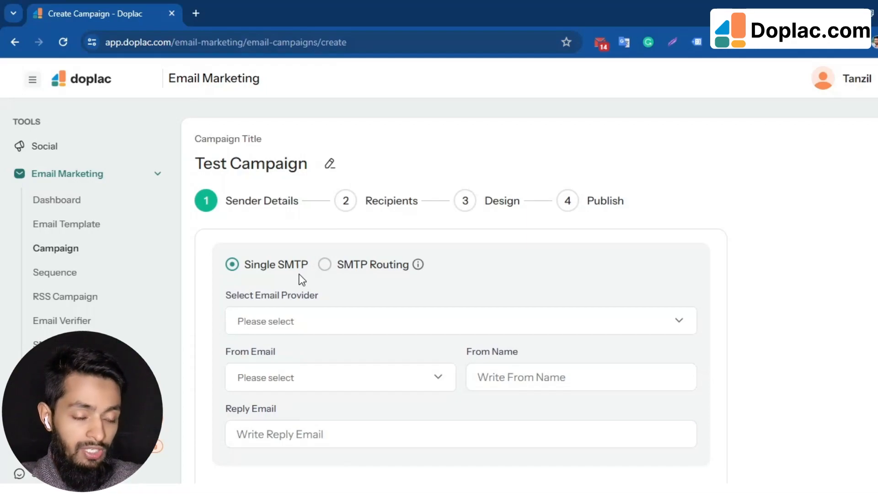
Switch the campaign to SMTP Routing and choose the doplac.com sender address for Mailcow and the crm.mom address for Brevo Demo SMTP.
click(325, 265)
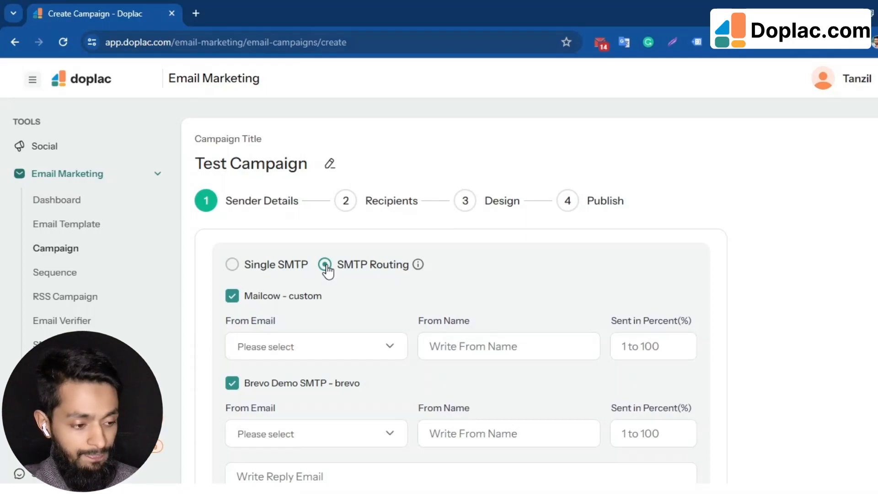
scroll(362, 312, down, 2)
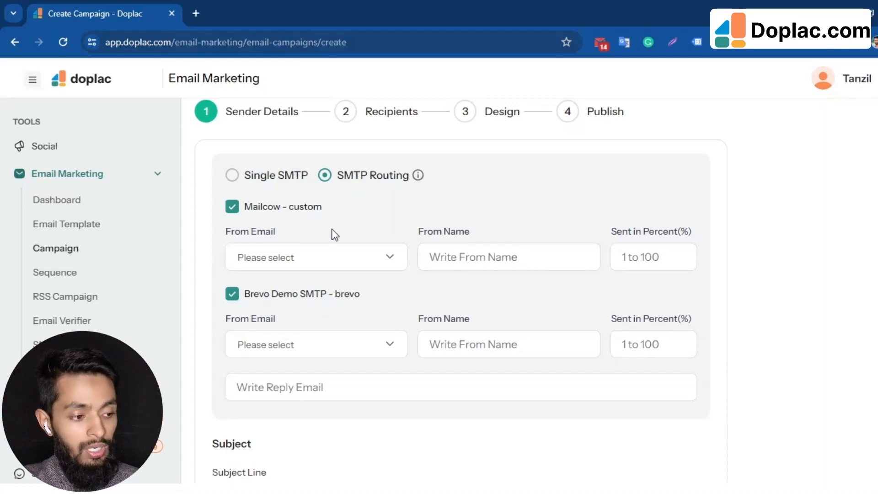
click(366, 257)
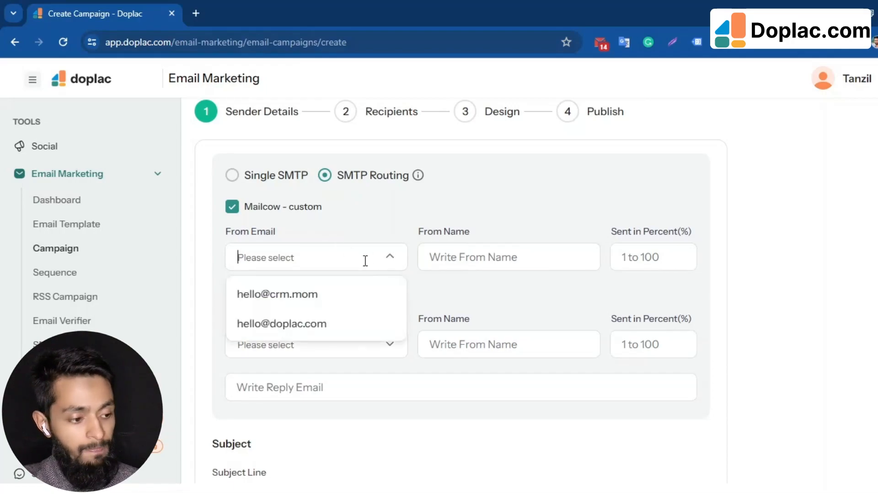
click(313, 322)
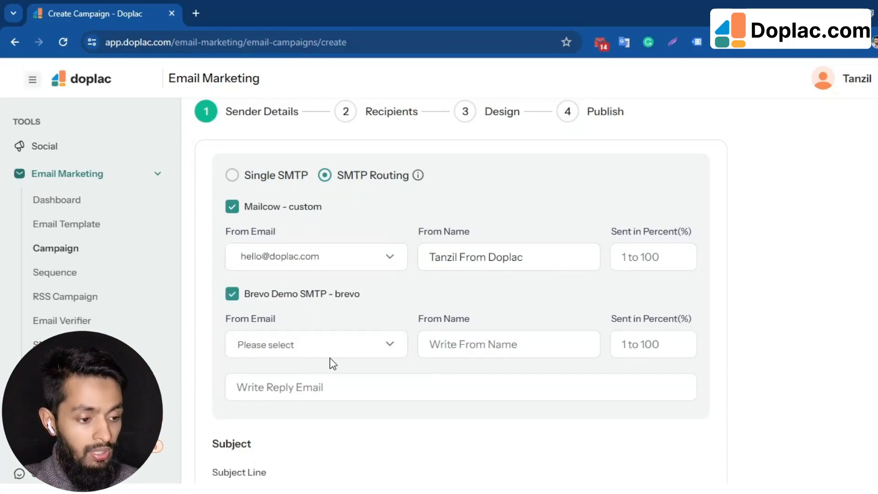
click(343, 340)
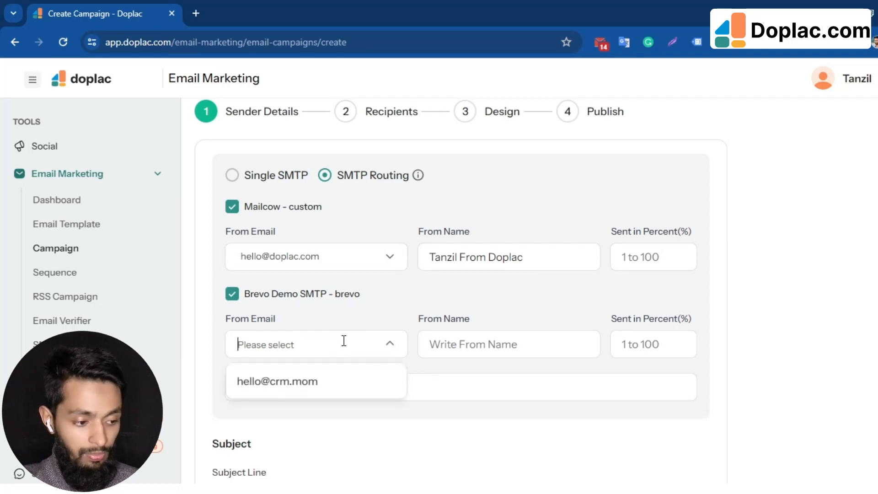
click(325, 382)
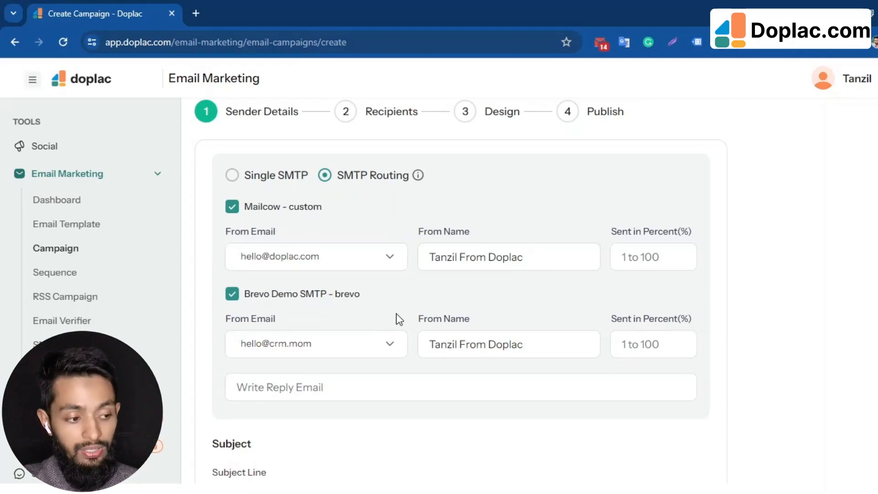
Split the sending evenly by setting the sent percentage to 50 for both the Mailcow and Brevo Demo SMTP providers.
click(664, 256)
text(50)
click(642, 343)
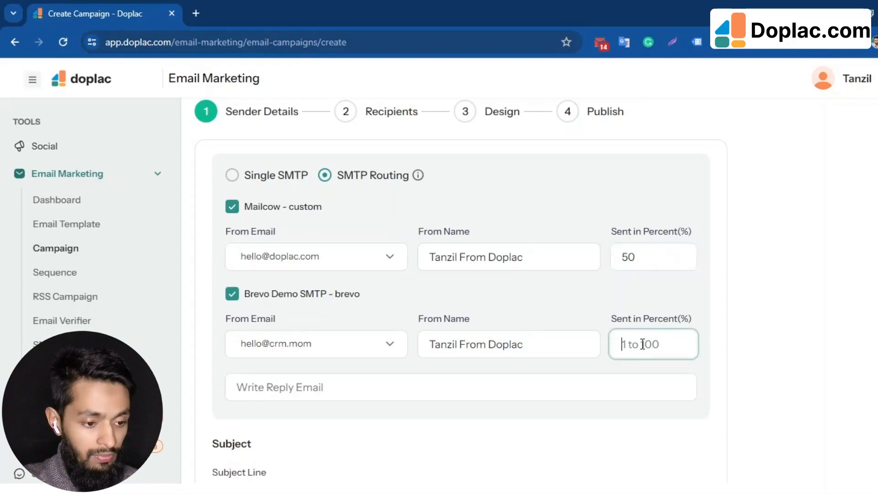
text(50)
click(567, 298)
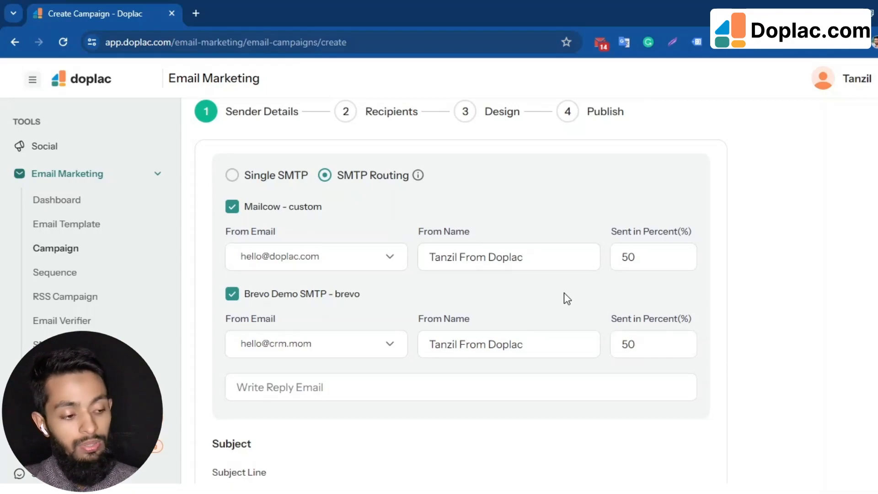
Enter the subject line "Hello {{contact.first_name}} How are you doing?" and save the sender details to continue to the recipients.
scroll(386, 384, down, 1)
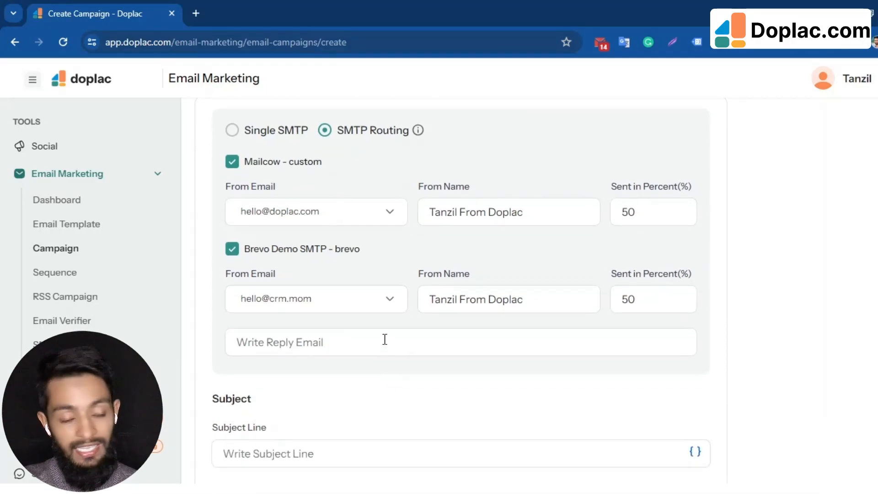
scroll(372, 403, down, 2)
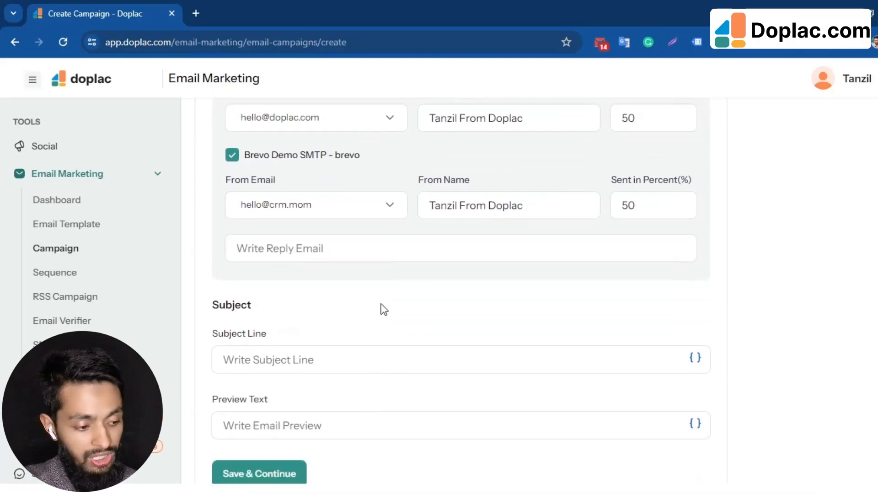
click(333, 359)
text(Hello {{contact.first_name}} How are you doing?)
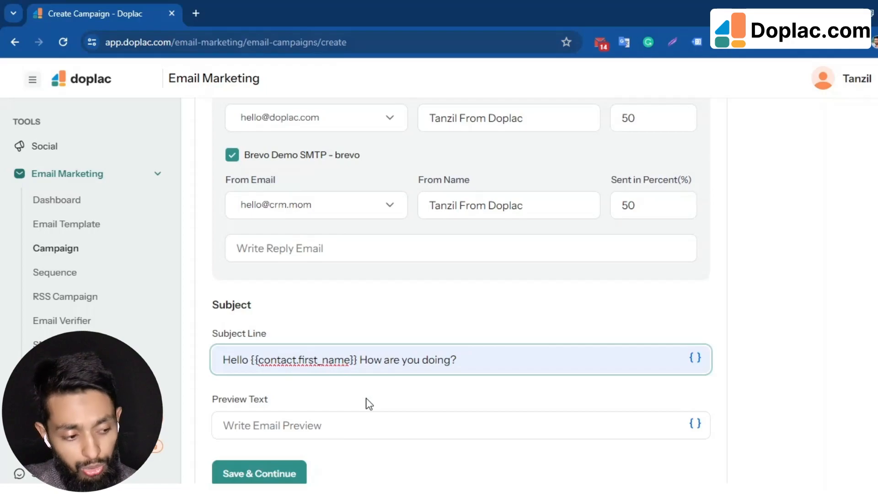
scroll(366, 399, down, 1)
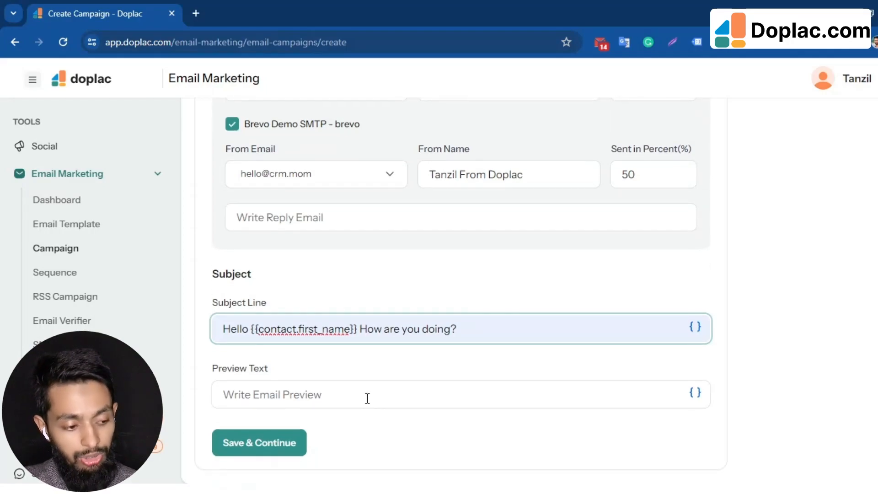
click(255, 447)
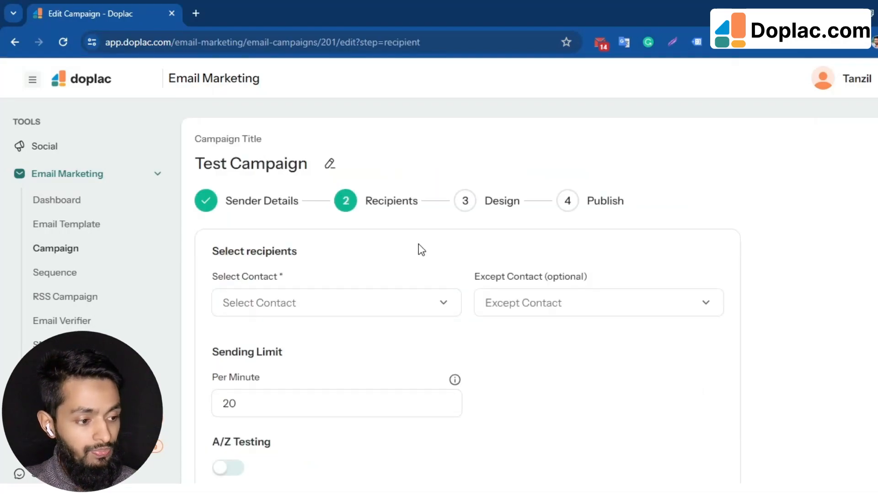
Select the "For test" contact list as the campaign's recipients.
scroll(387, 254, down, 2)
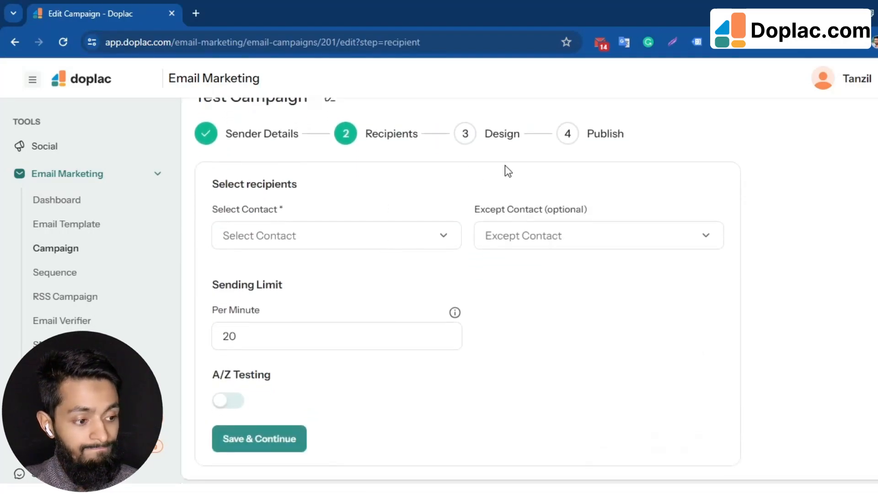
click(433, 231)
click(244, 340)
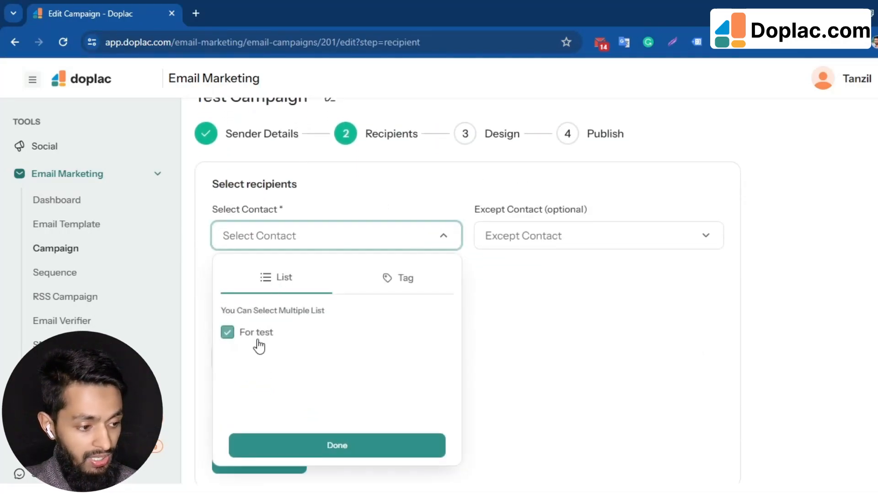
click(537, 355)
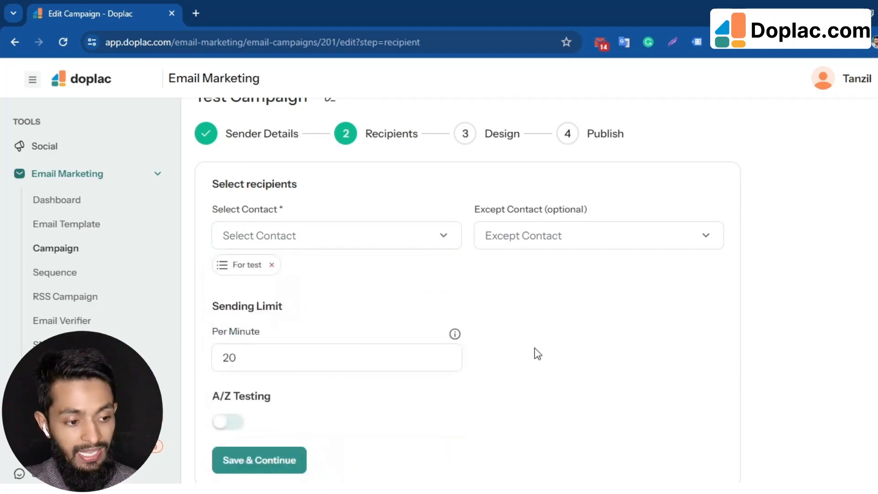
Check the tag options for excepted contacts without choosing any, and save the recipients to continue to the design stage.
click(584, 229)
click(427, 273)
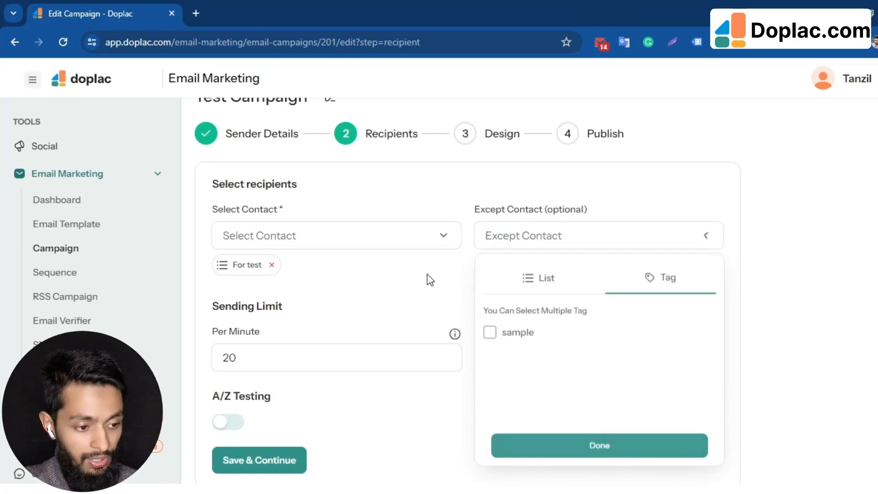
scroll(390, 283, down, 1)
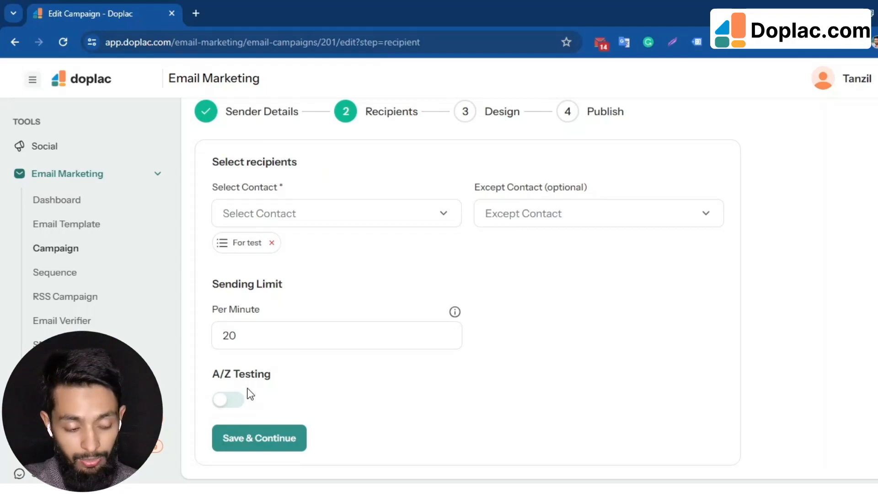
click(275, 449)
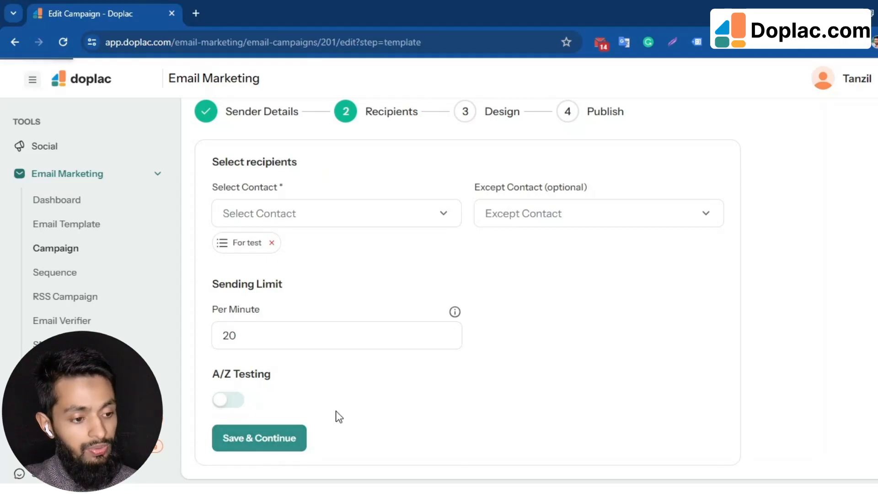
Browse the template library and use the Swimming Techniques template with the swimmer photo for the campaign email.
scroll(442, 253, down, 1)
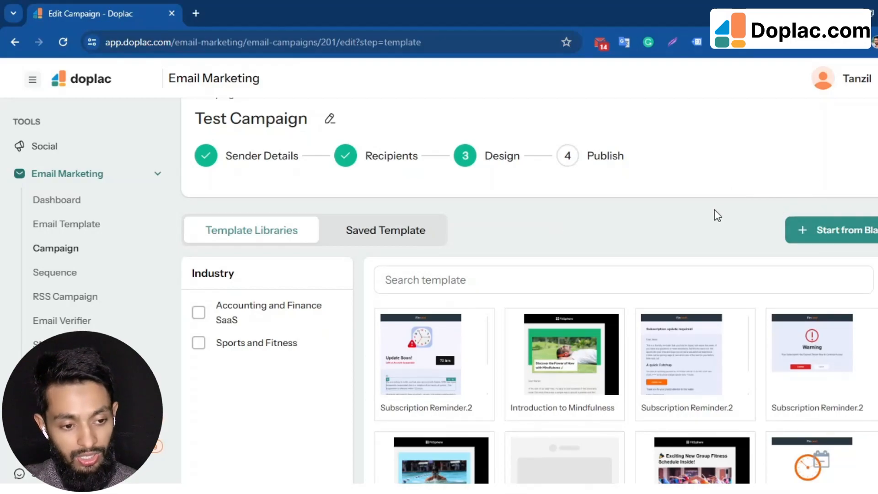
scroll(547, 399, down, 3)
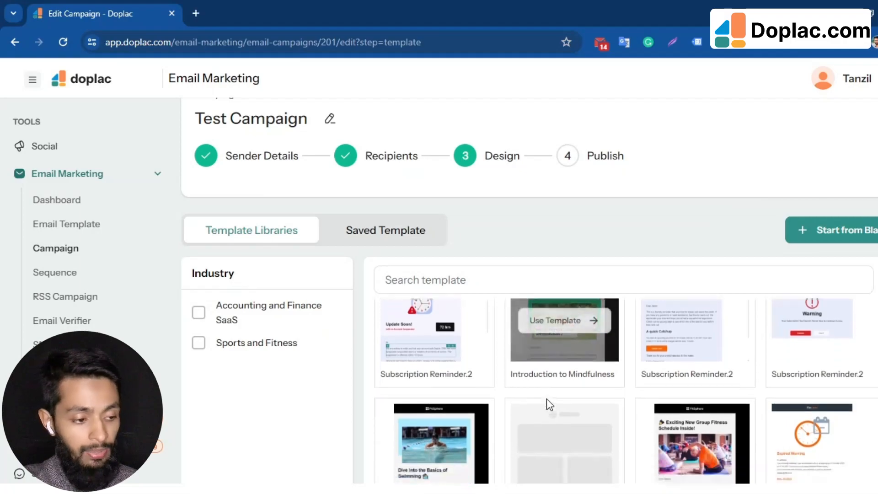
mouse_move(424, 343)
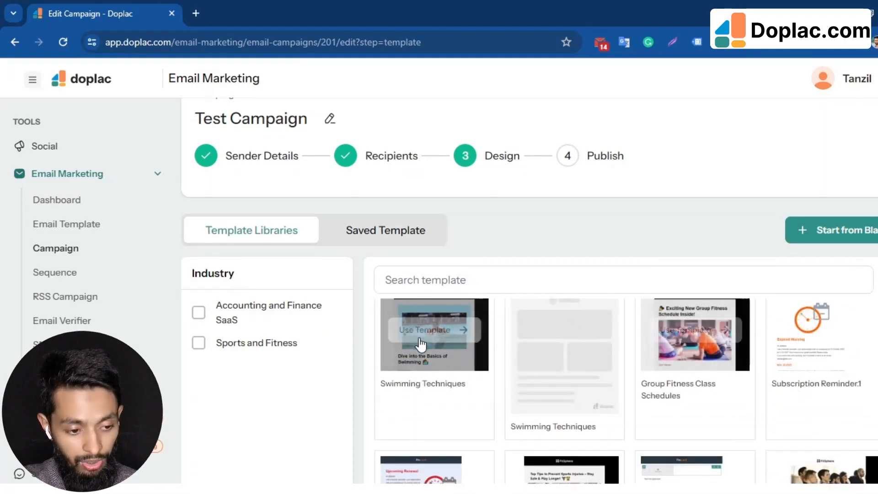
click(424, 339)
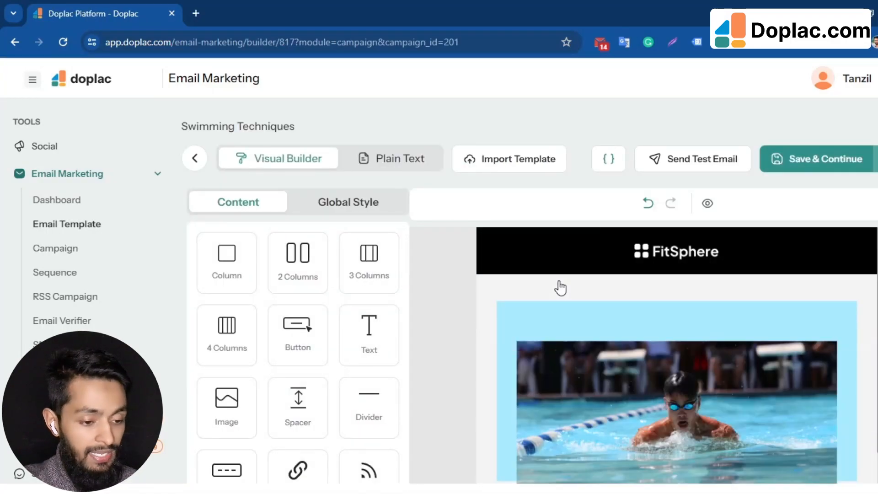
Review the email design in the visual builder, save it and continue to the publishing stage.
scroll(560, 288, down, 1)
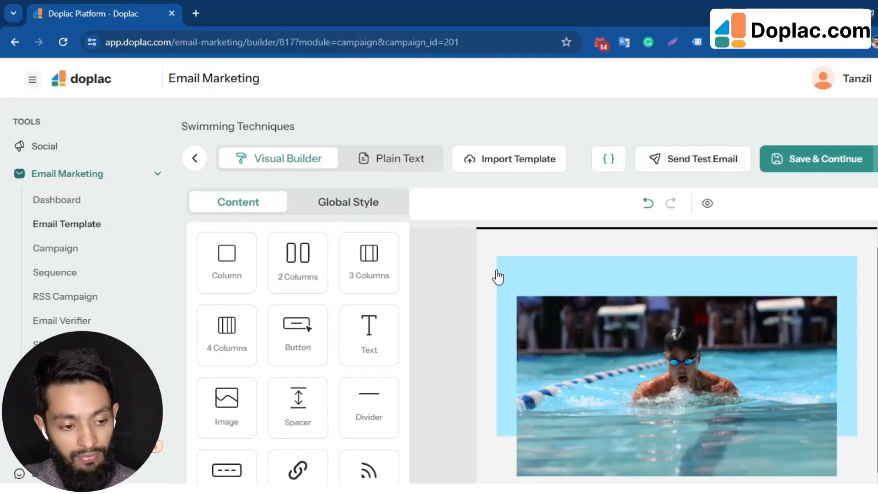
scroll(498, 276, up, 1)
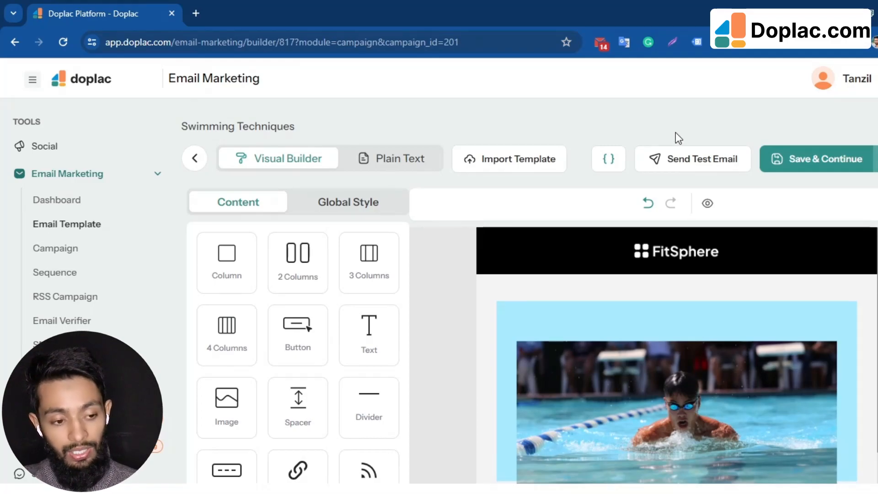
click(801, 159)
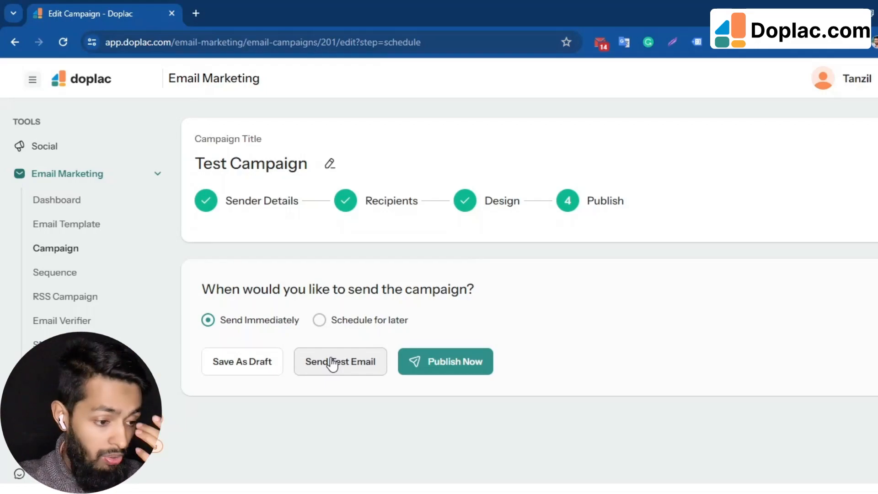
Choose to schedule the campaign for later, and enable both the specific days restriction and the time range.
click(320, 322)
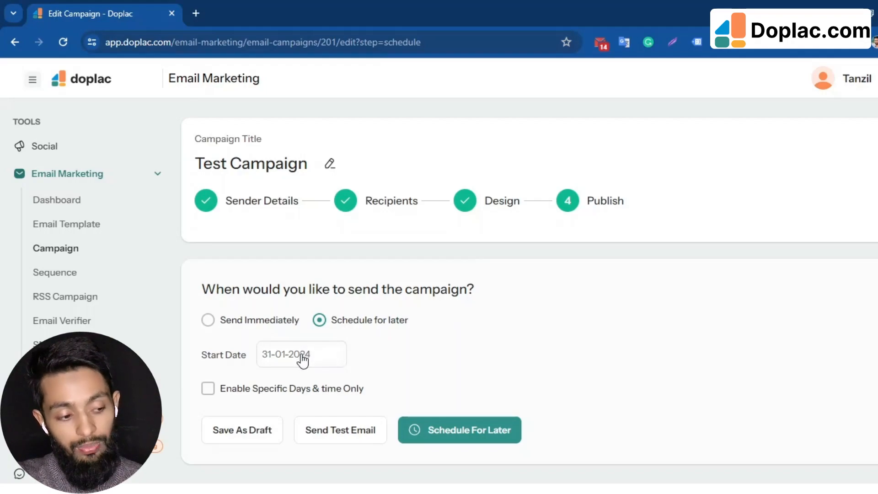
scroll(426, 356, down, 1)
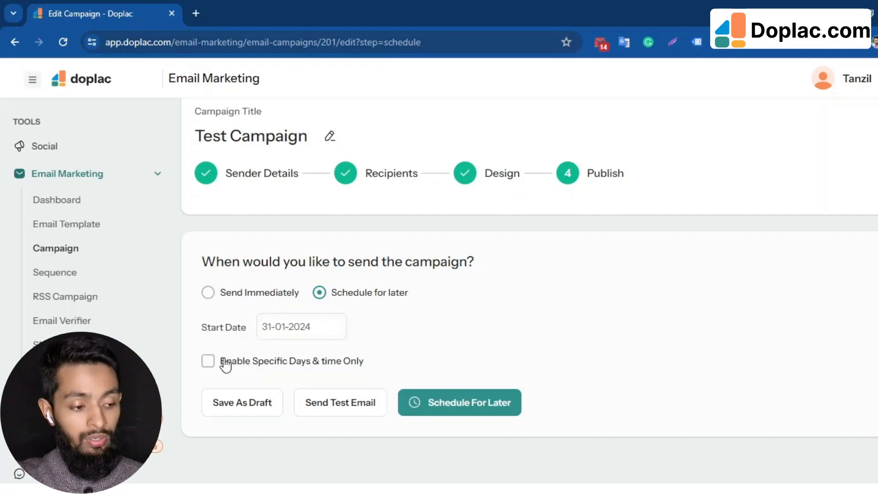
click(207, 361)
scroll(355, 385, down, 3)
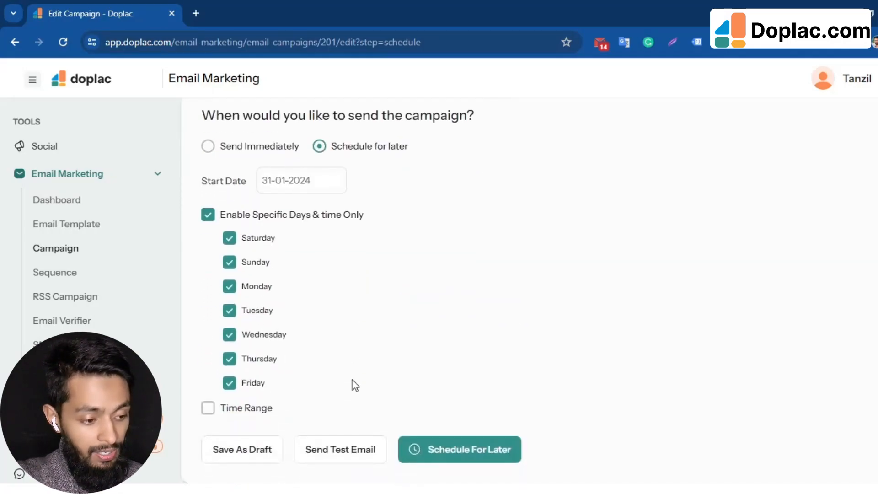
click(208, 408)
scroll(353, 378, down, 1)
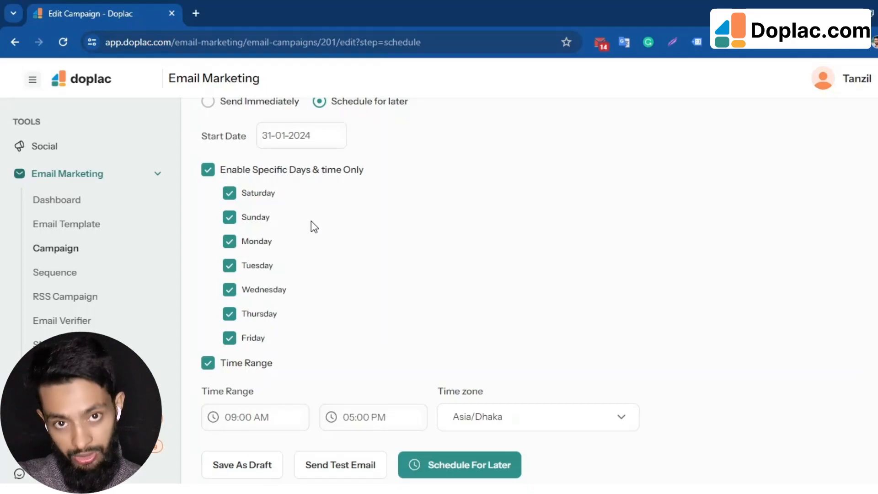
scroll(311, 224, down, 1)
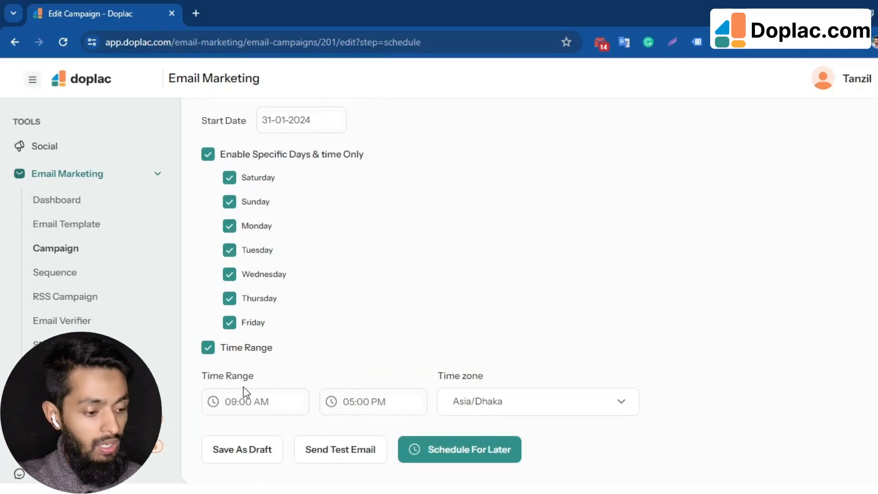